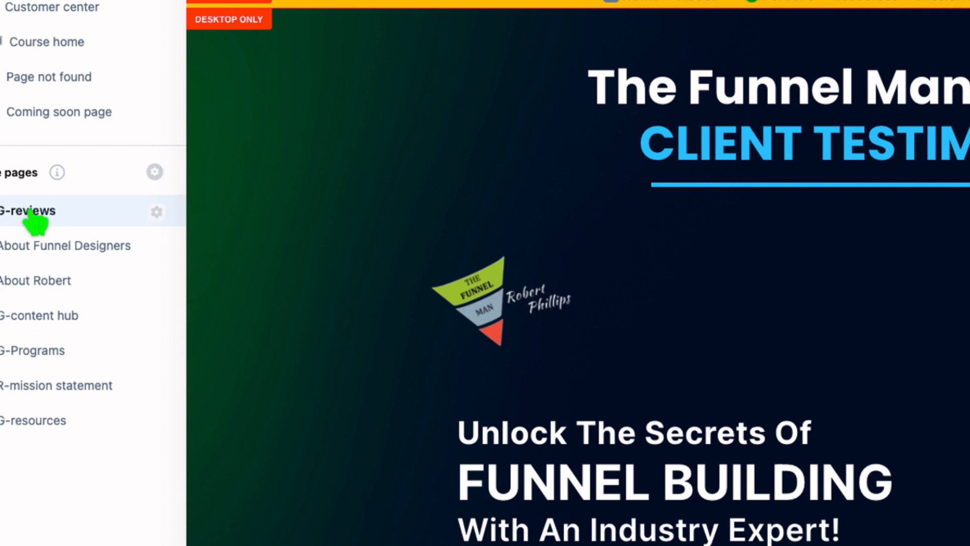
- Open the G-reviews page, display its popup in desktop view, and close it after checking the layout
left_click(32, 212)
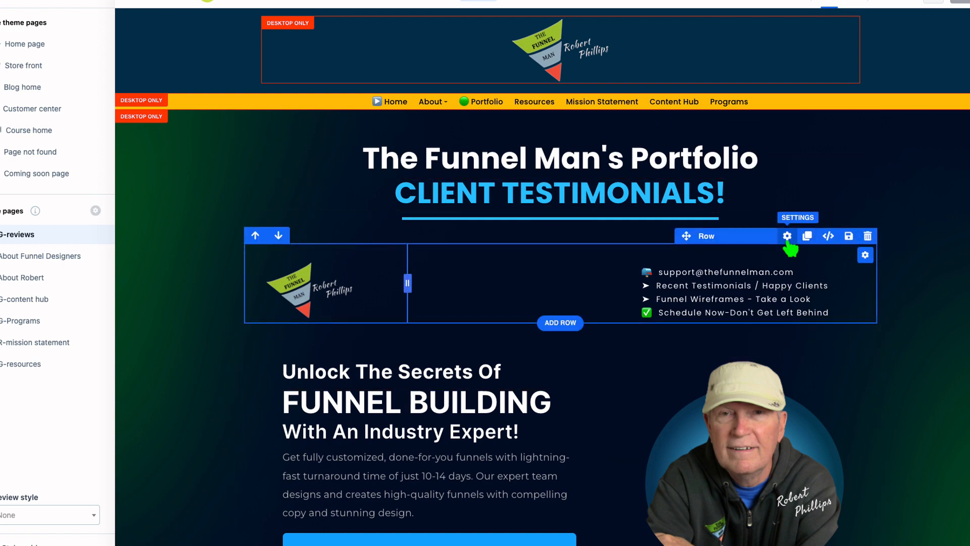
left_click(687, 4)
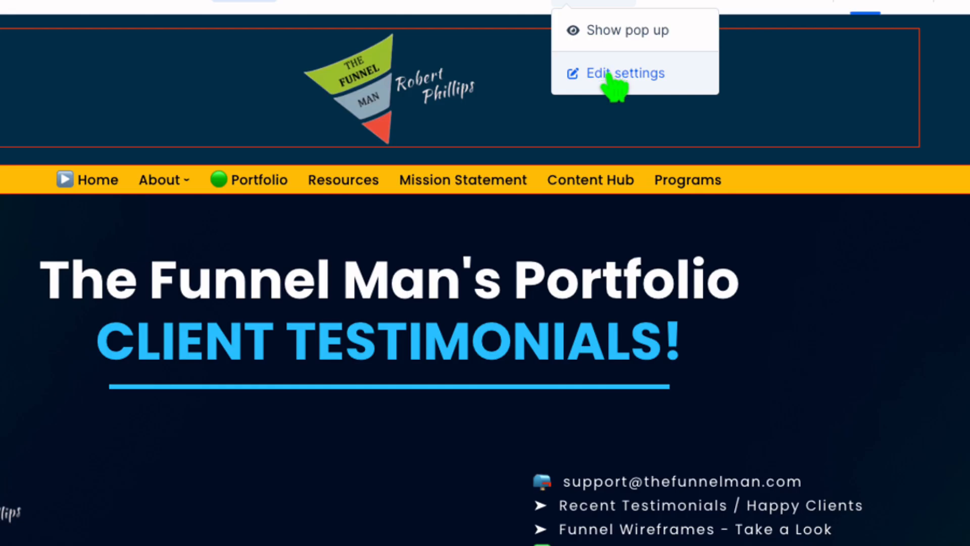
left_click(608, 35)
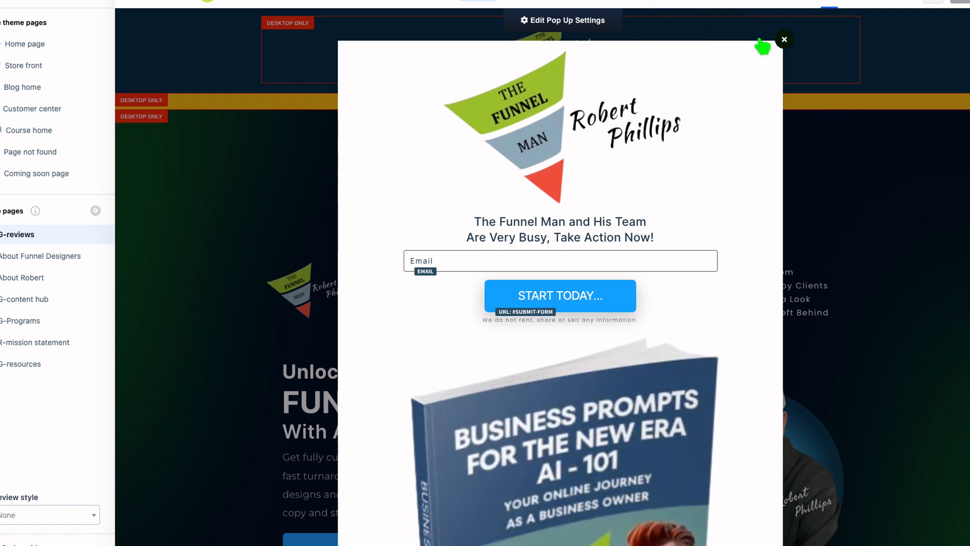
left_click(784, 40)
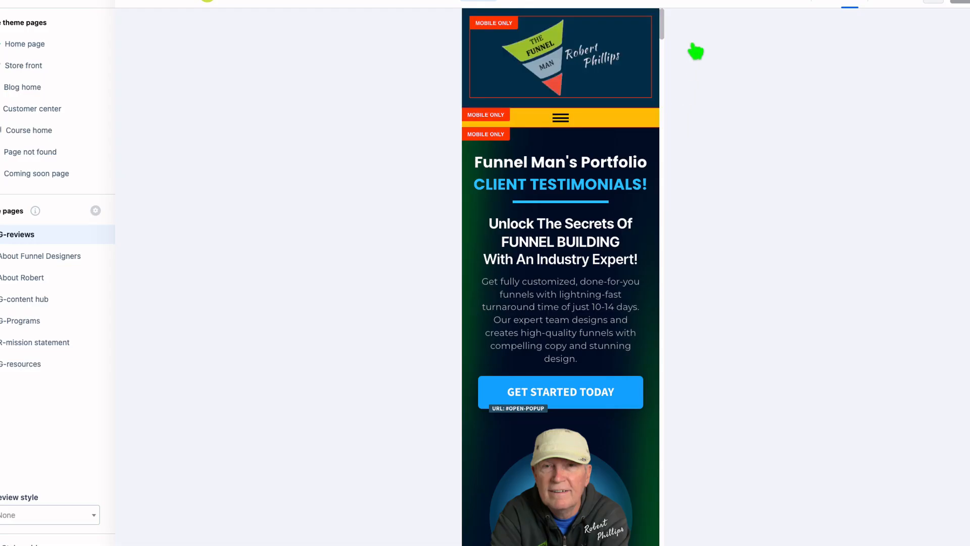
- Preview the G-reviews popup in mobile view, hide it, and open the popup's settings
left_click(687, 4)
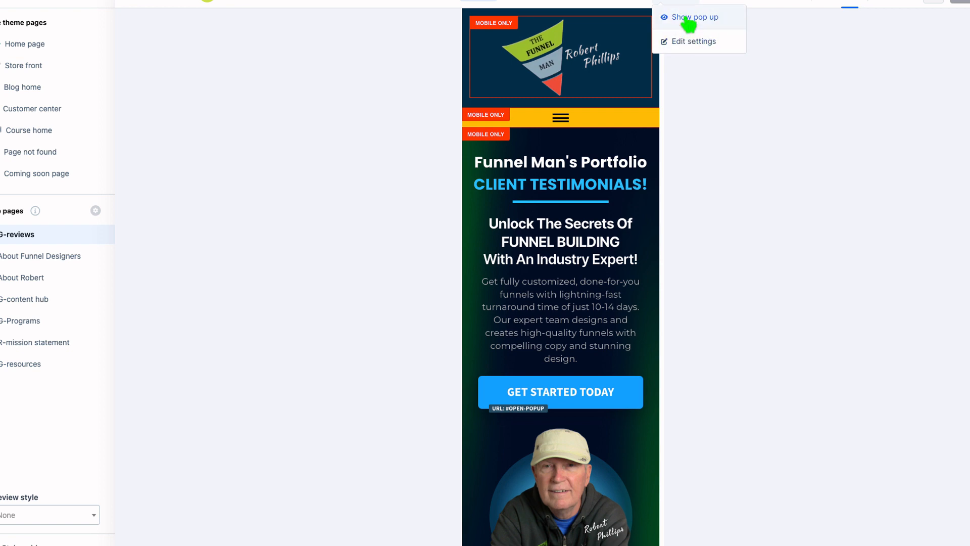
left_click(689, 20)
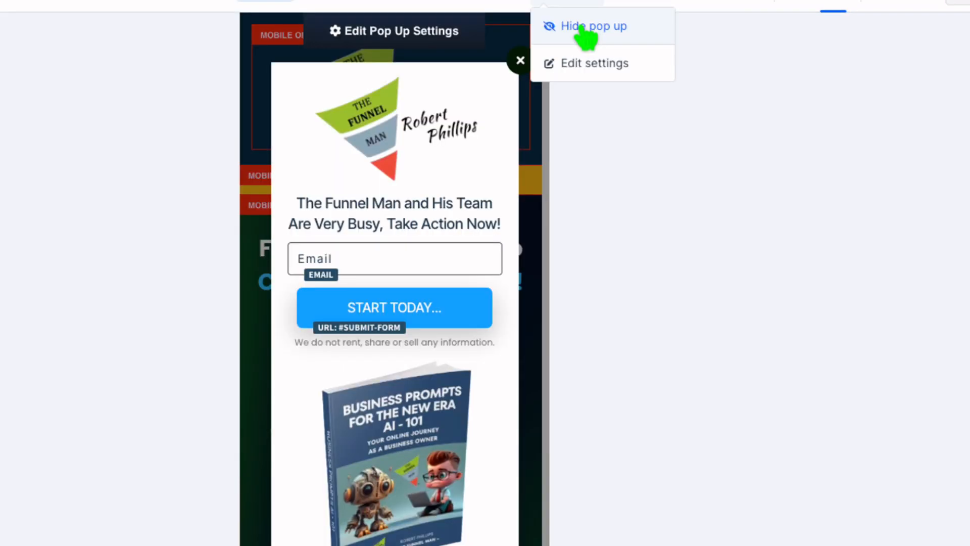
left_click(582, 27)
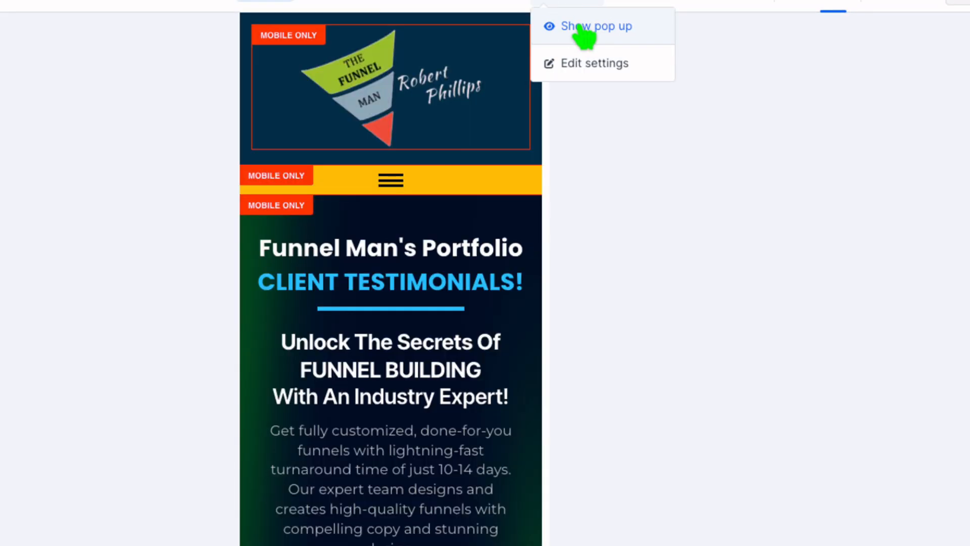
left_click(583, 65)
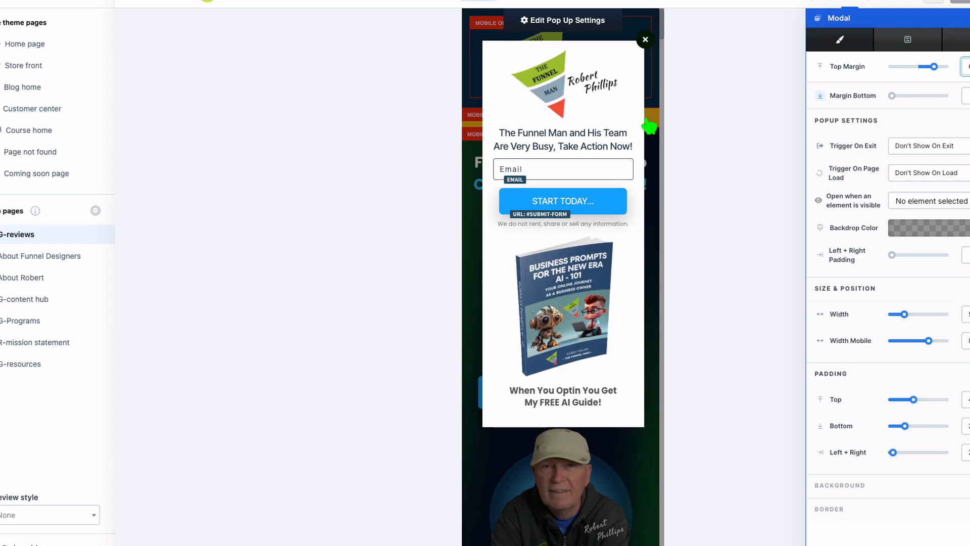
- Restrict the G-reviews popup's section to mobile only and compare the popup in desktop and mobile views
left_click(597, 65)
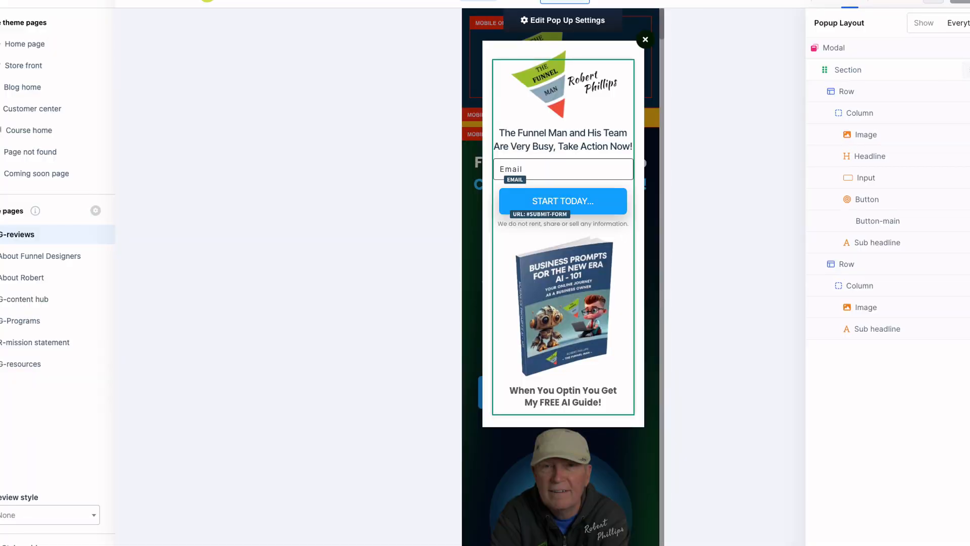
left_click(829, 2)
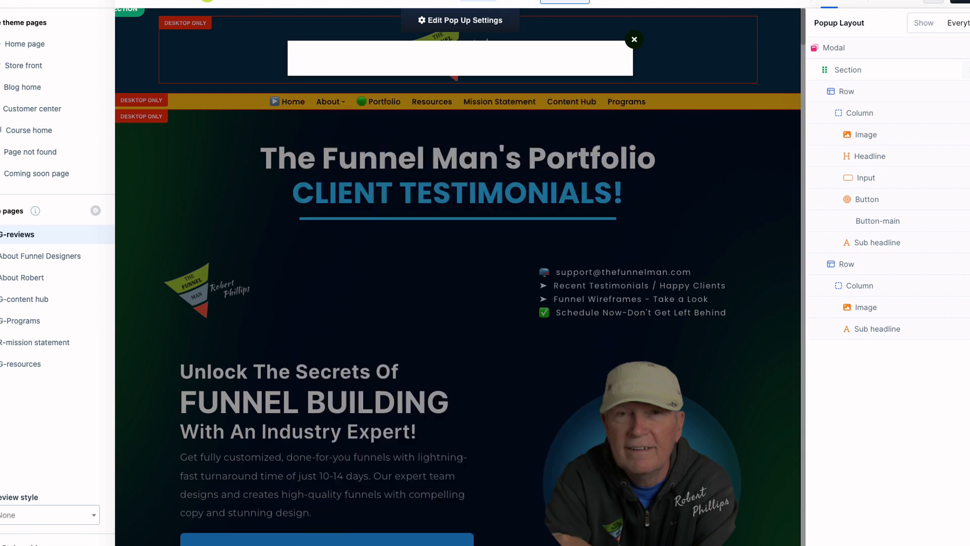
left_click(849, 2)
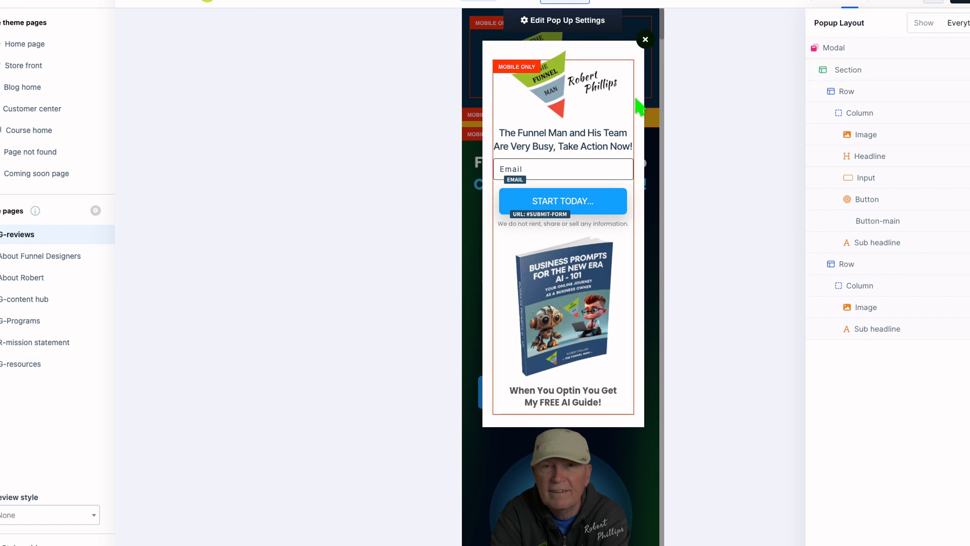
- Save the mobile popup section as "Popup Mobile" in the Funnel Hub folder
right_click(498, 61)
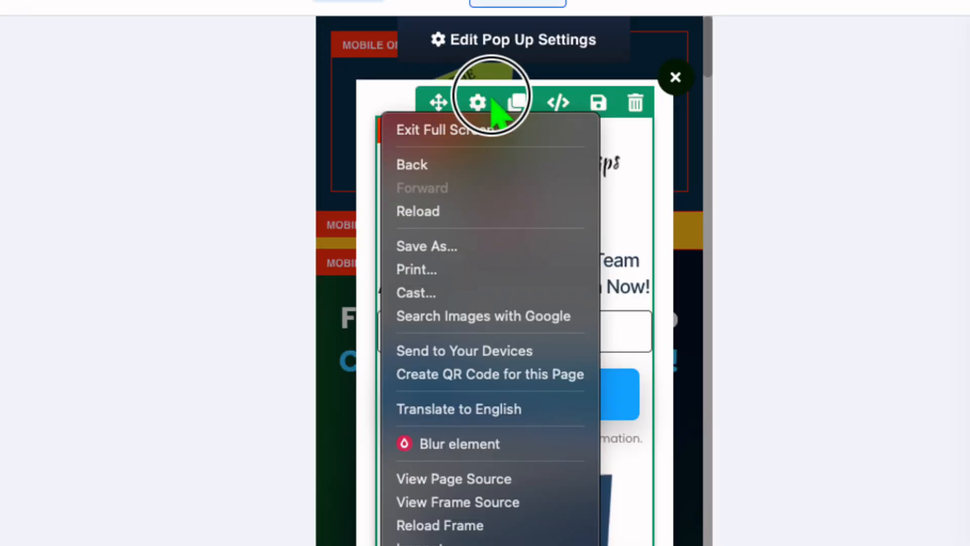
left_click(608, 98)
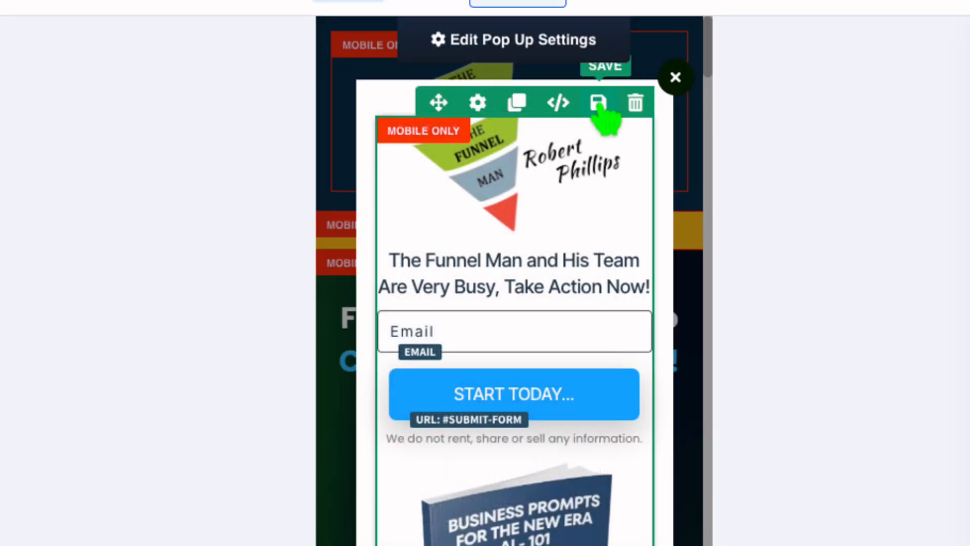
left_click(599, 104)
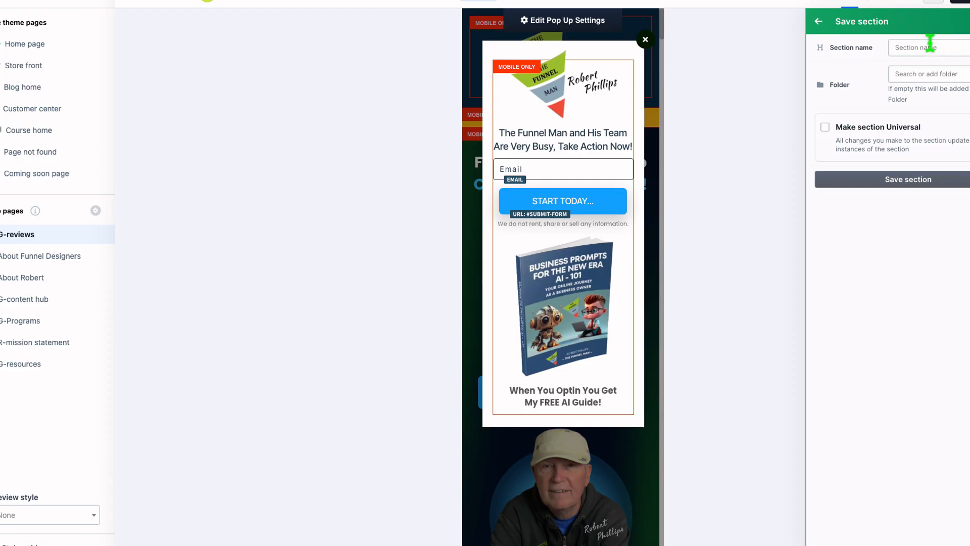
left_click(930, 46)
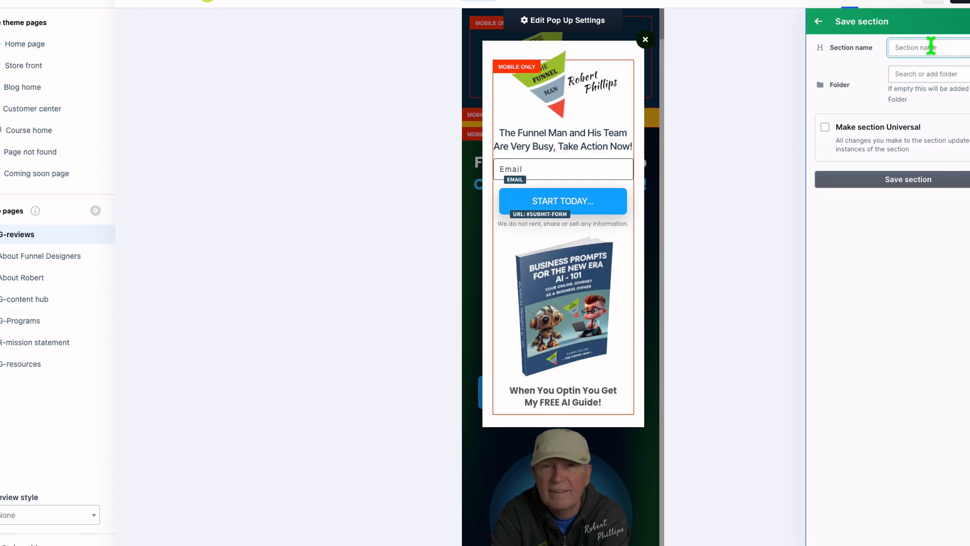
type("Popup Mobile")
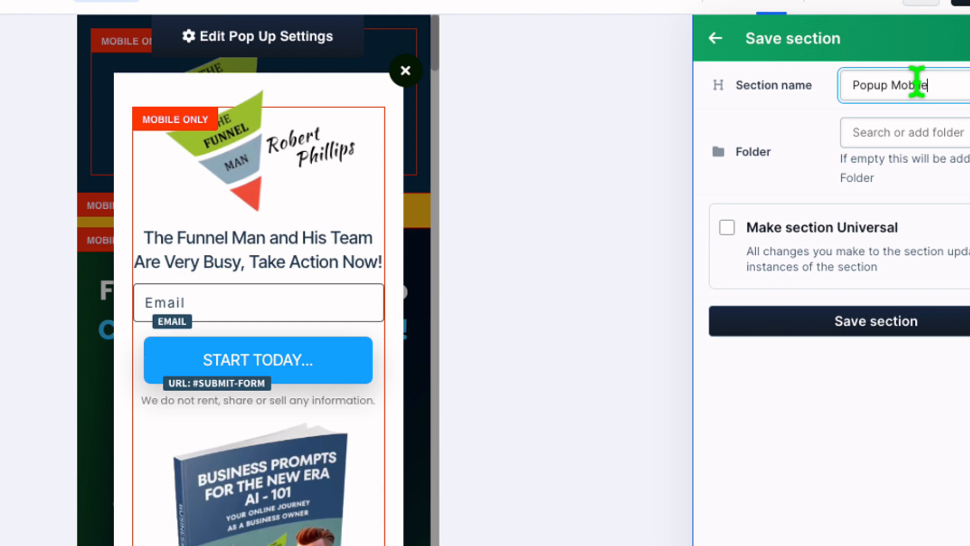
left_click(908, 132)
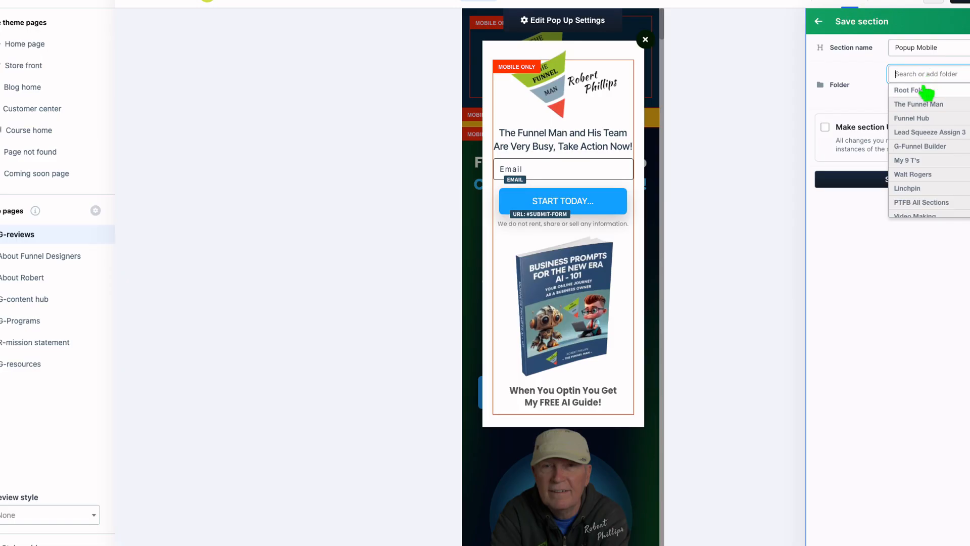
left_click(918, 119)
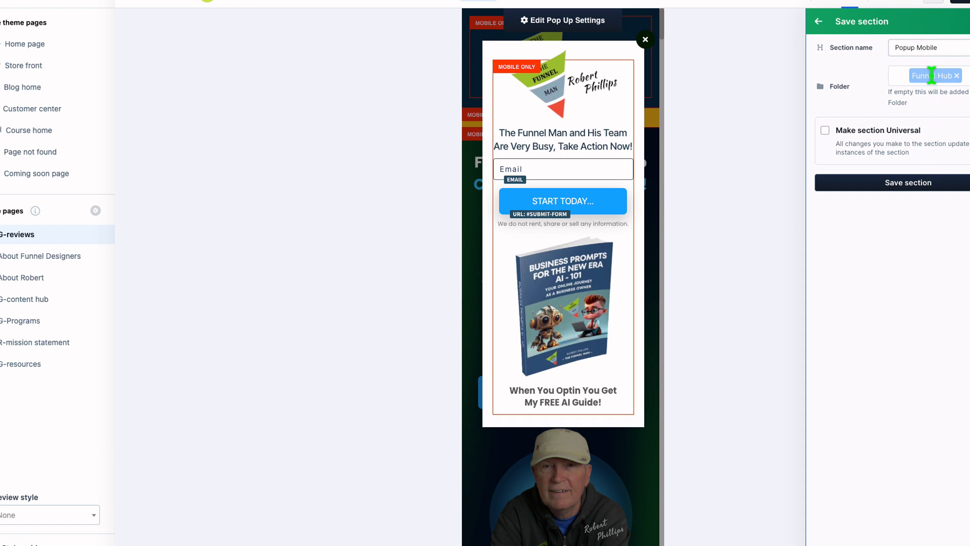
left_click(916, 184)
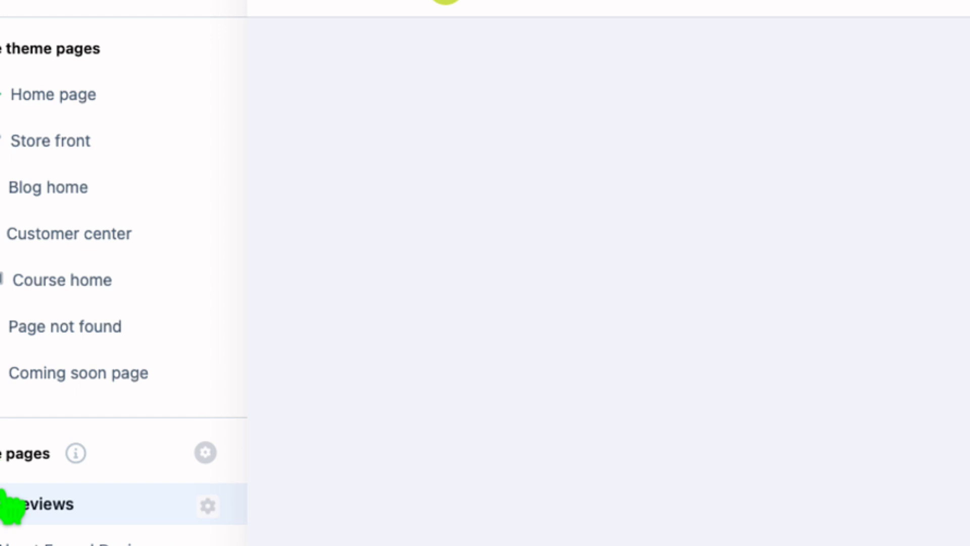
- Open the Home page and display its popup in mobile view
left_click(53, 96)
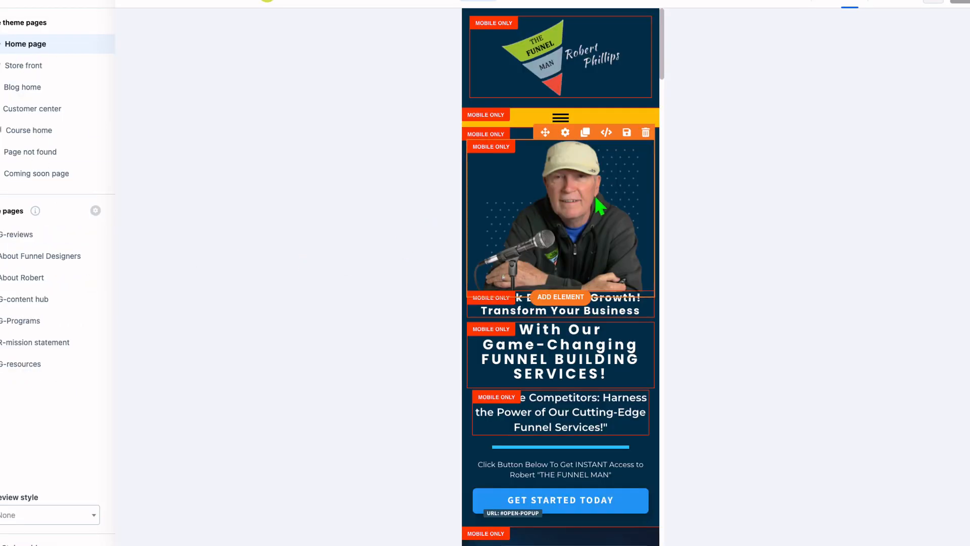
left_click(687, 6)
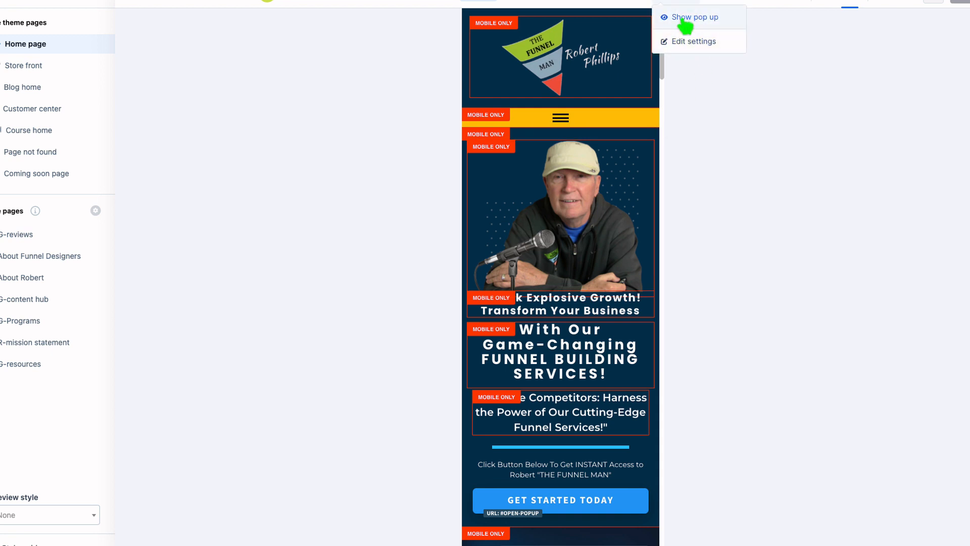
left_click(683, 18)
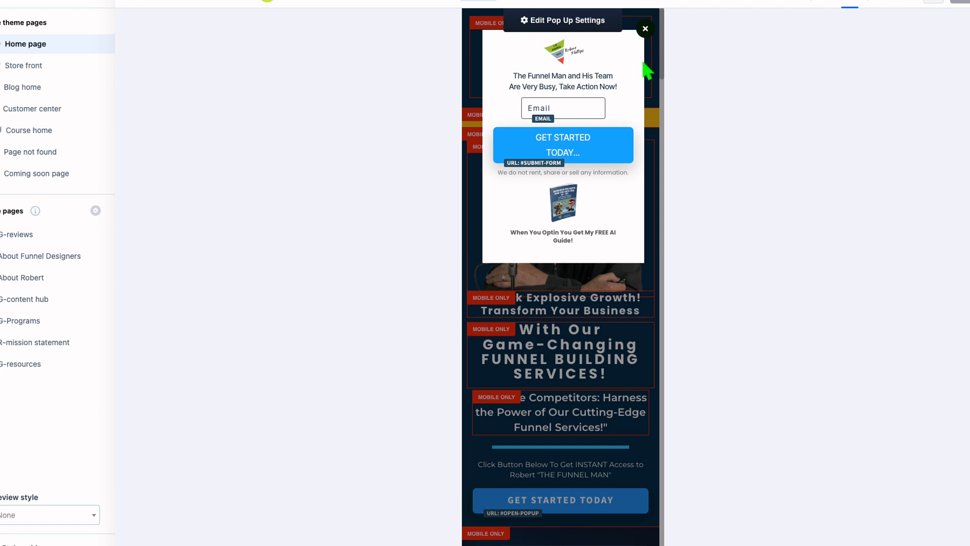
mouse_move(597, 110)
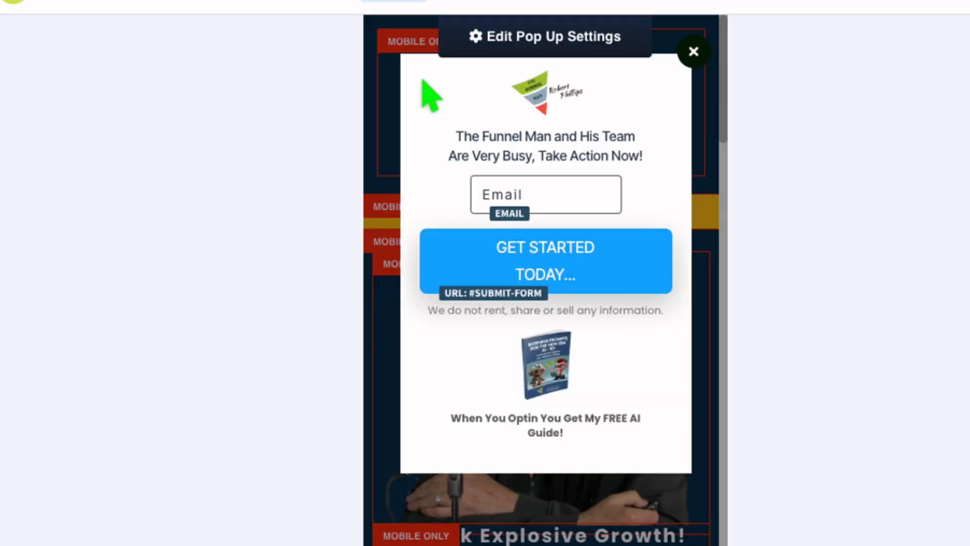
left_click(438, 77)
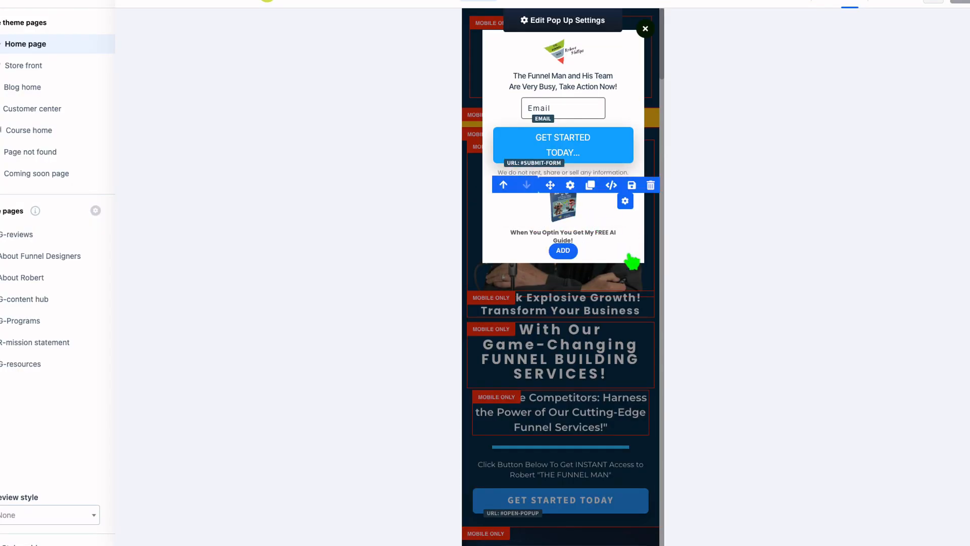
mouse_move(636, 54)
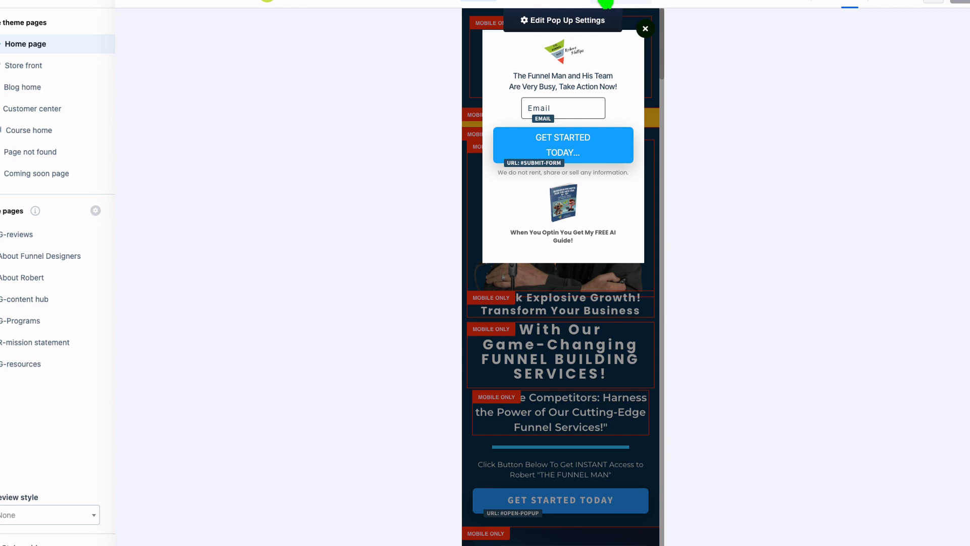
- Restrict the Home page popup's section to mobile only and compare the desktop and mobile views
left_click(580, 4)
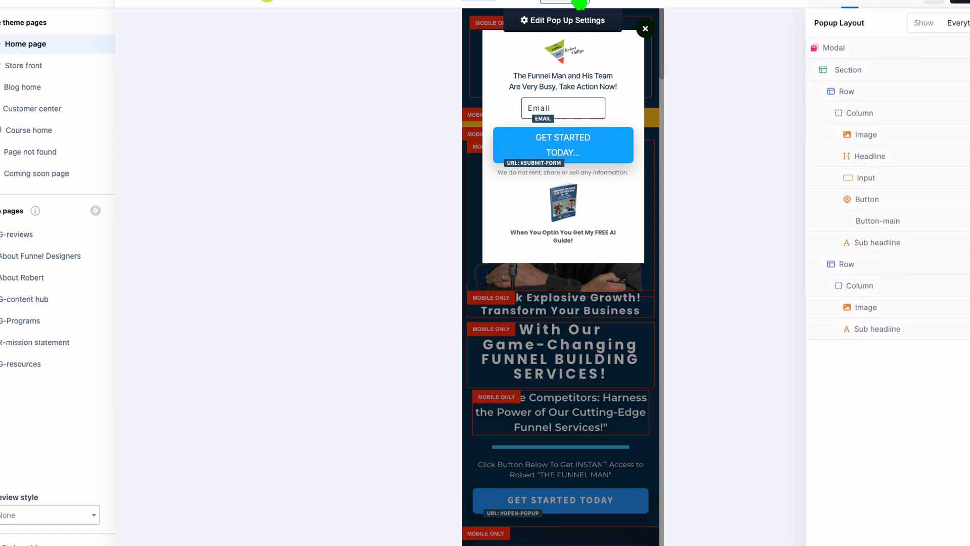
left_click(852, 69)
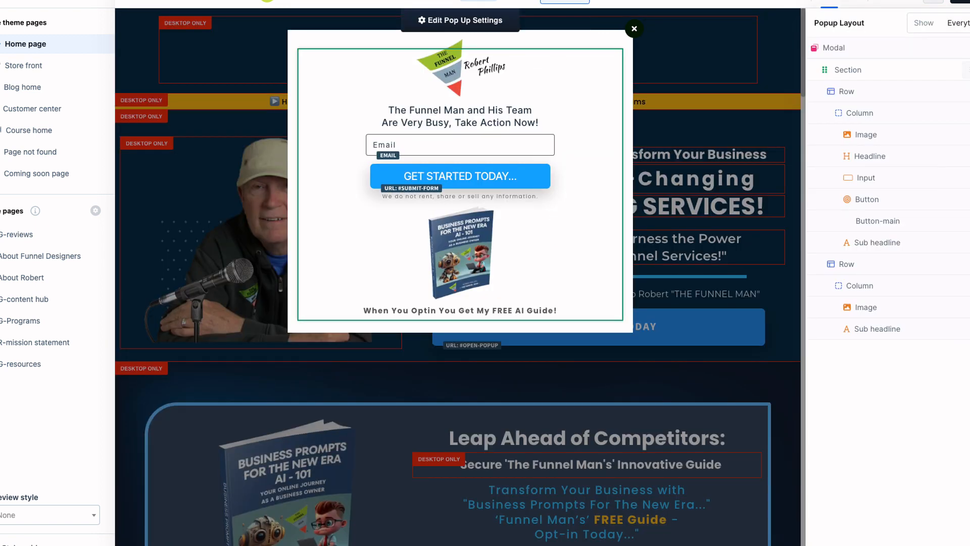
left_click(850, 1)
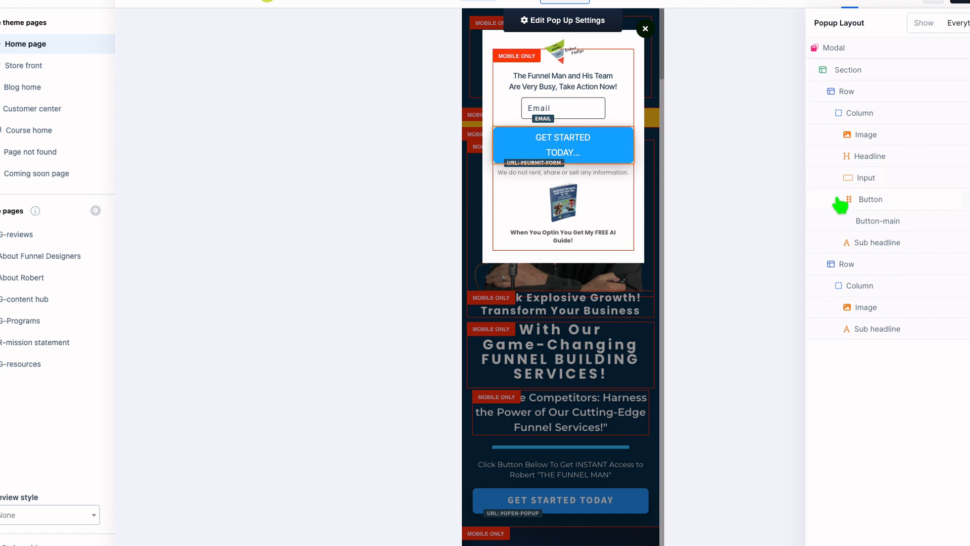
- Start adding a section below the Home page popup's existing one and bring up the saved blocks
left_click(496, 57)
right_click(494, 55)
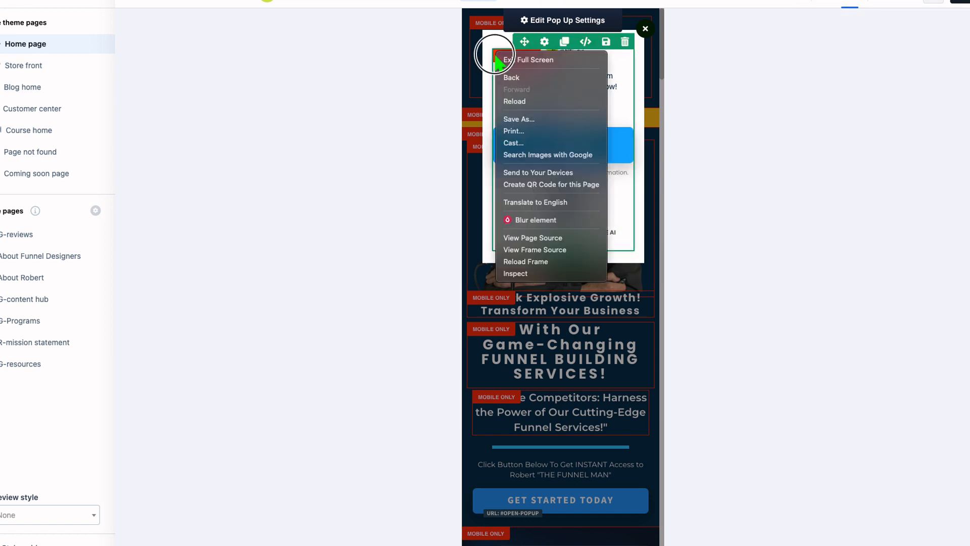
left_click(616, 256)
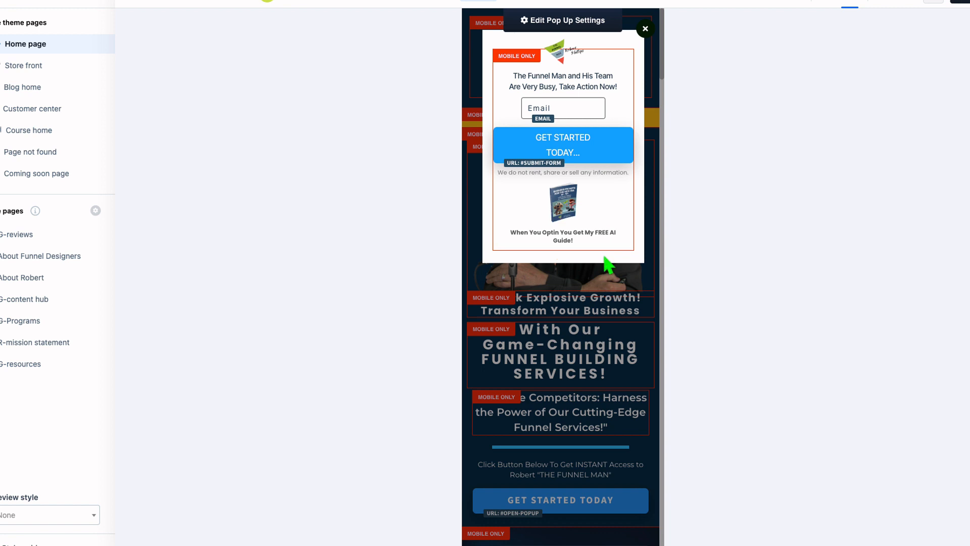
mouse_move(568, 255)
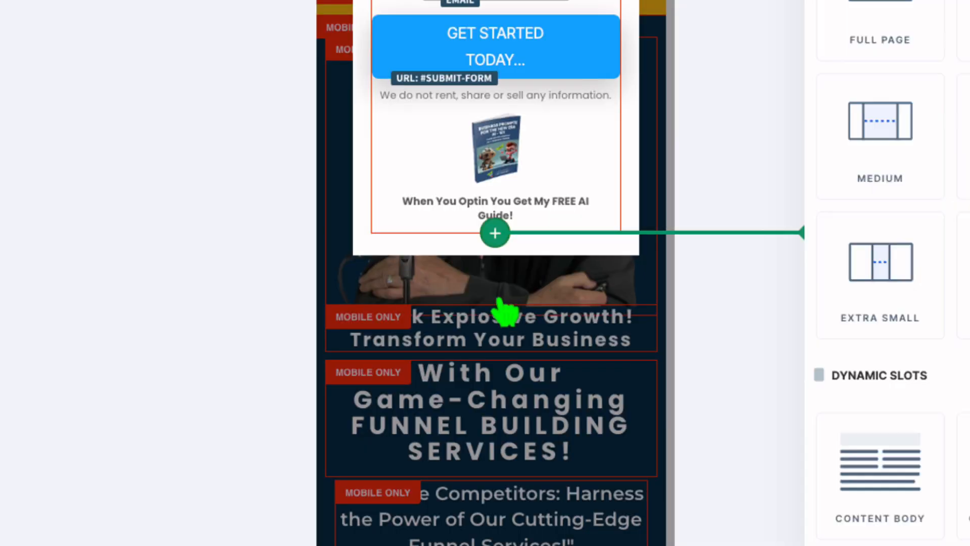
left_click(499, 301)
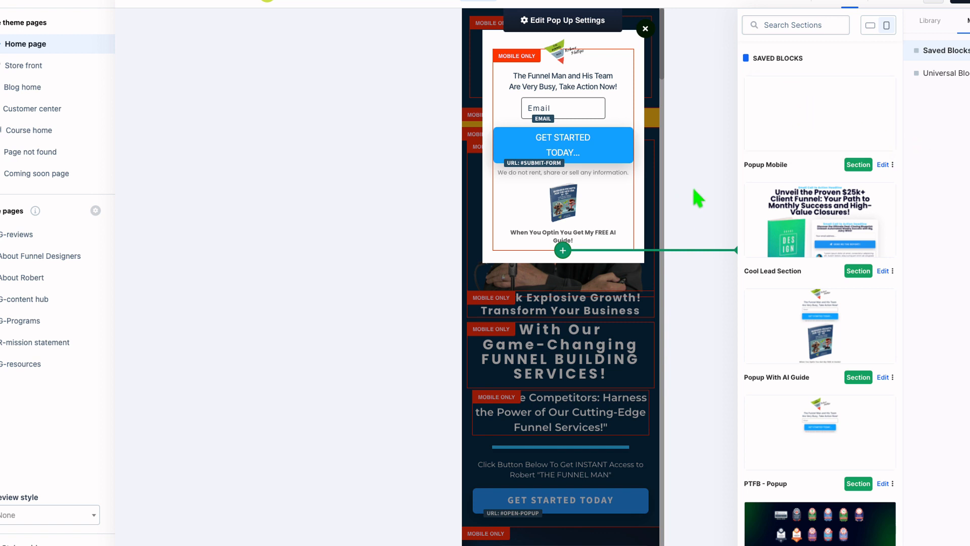
- Reload the editor, discarding unsaved changes, and open the Home page popup's settings in mobile view
key("super+r")
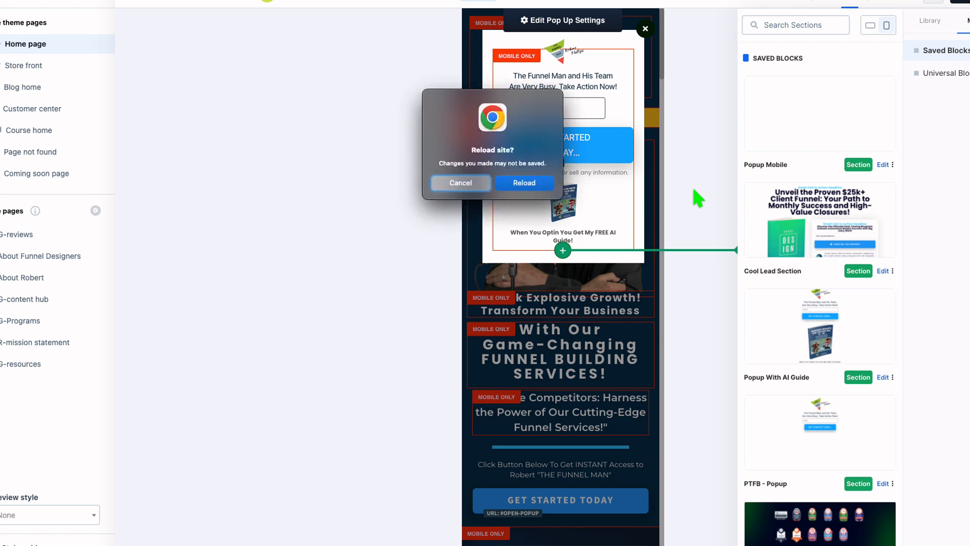
left_click(530, 185)
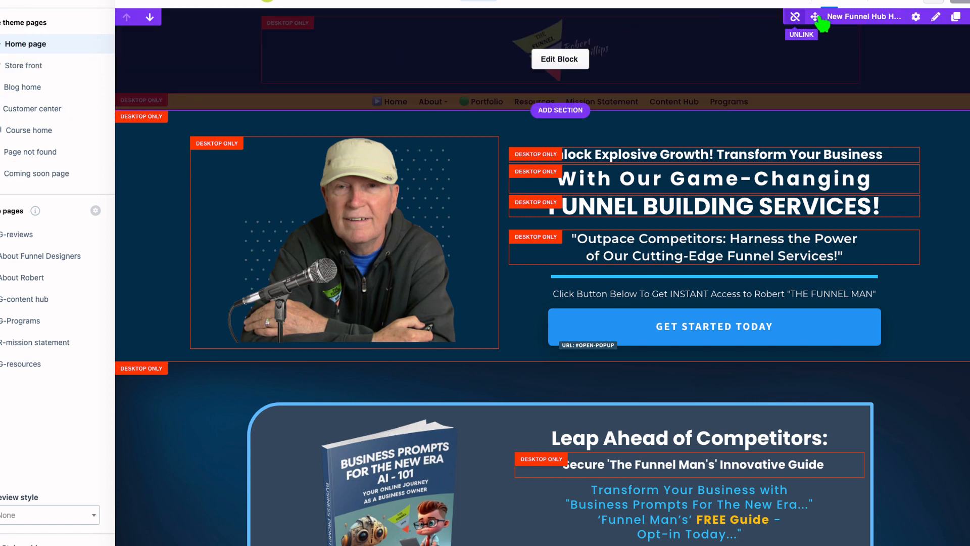
left_click(855, 3)
left_click(677, 4)
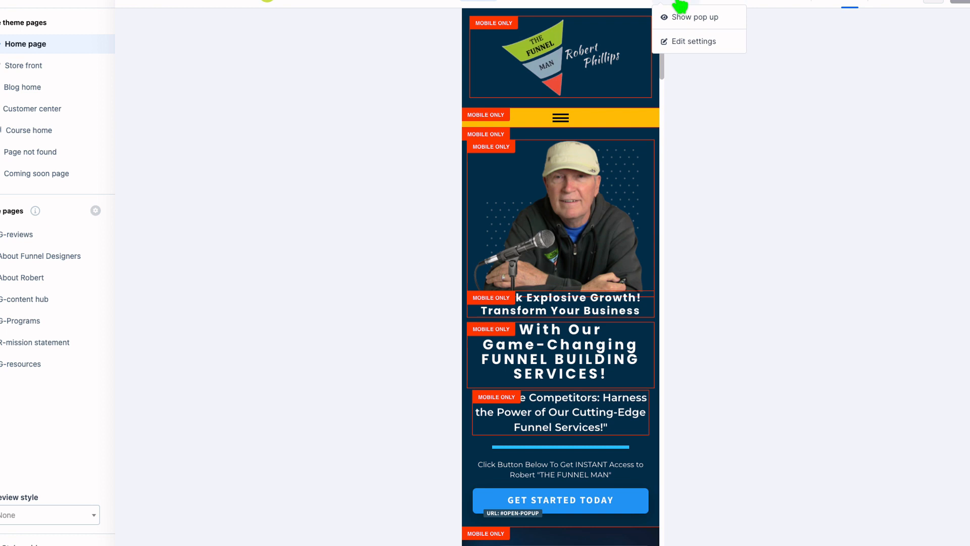
left_click(693, 42)
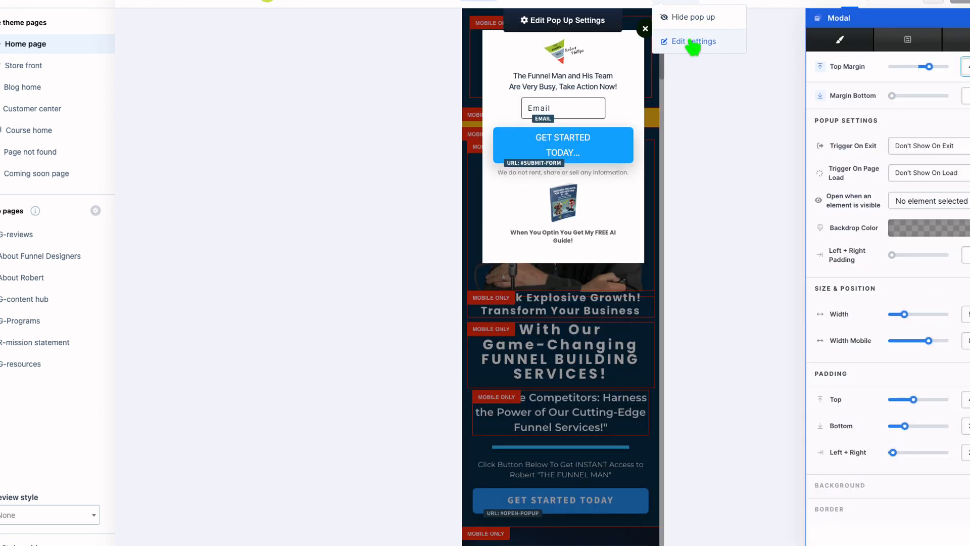
- Add the saved "Popup Mobile" section to the Home page popup, below its existing section
left_click(588, 254)
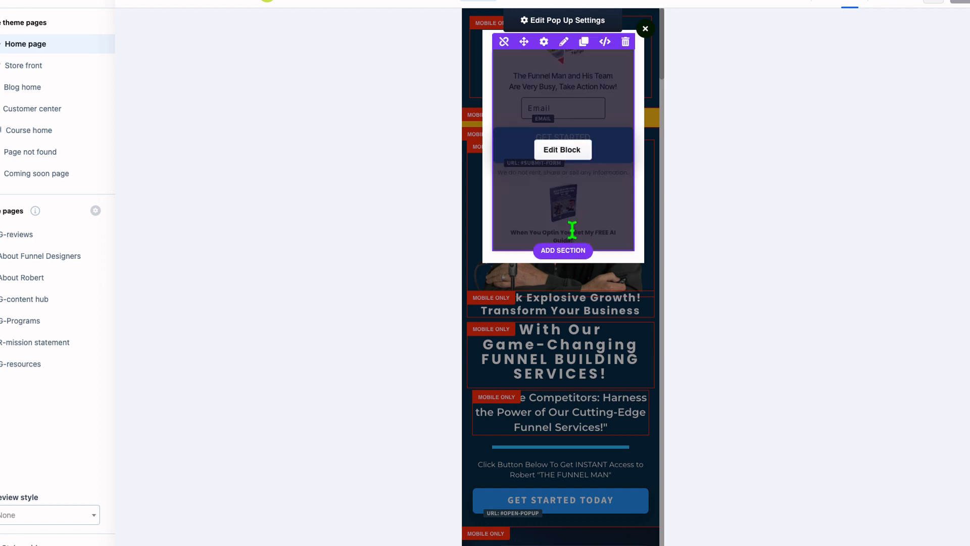
left_click(571, 249)
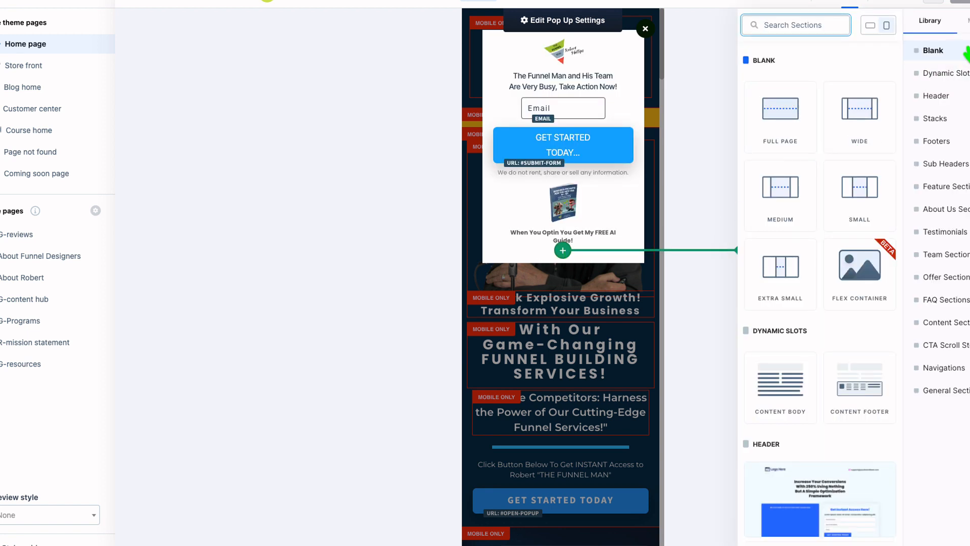
left_click(967, 21)
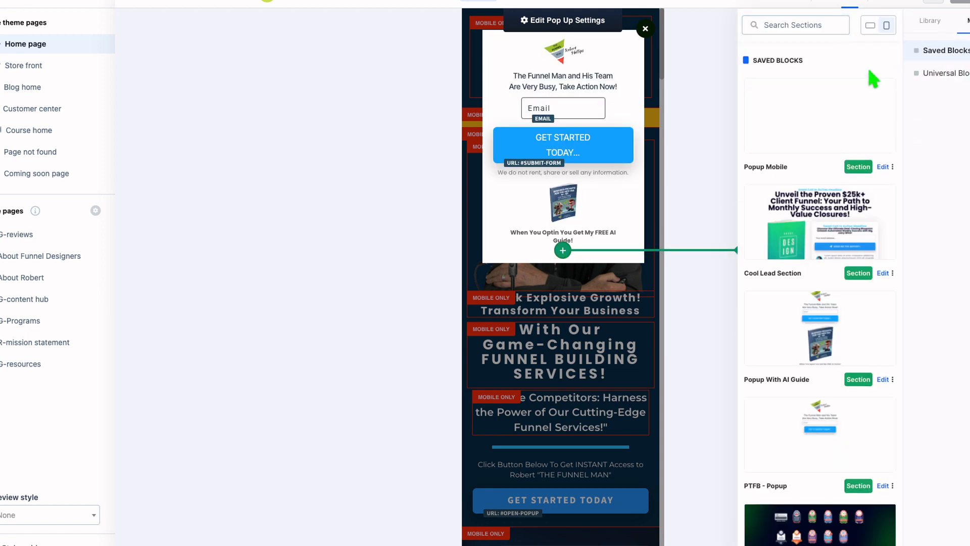
left_click(806, 120)
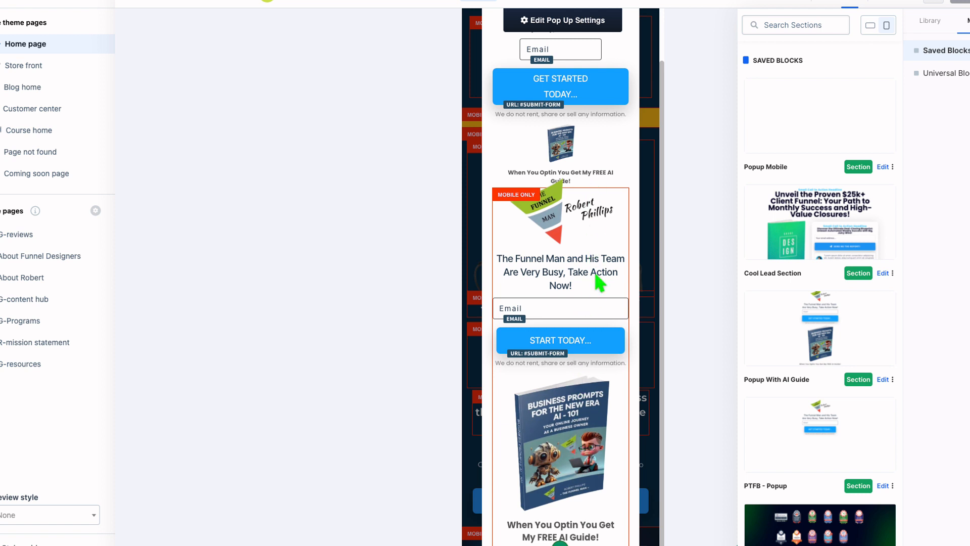
left_click(612, 165)
scroll(613, 157, "up", 2)
scroll(615, 163, "up", 1)
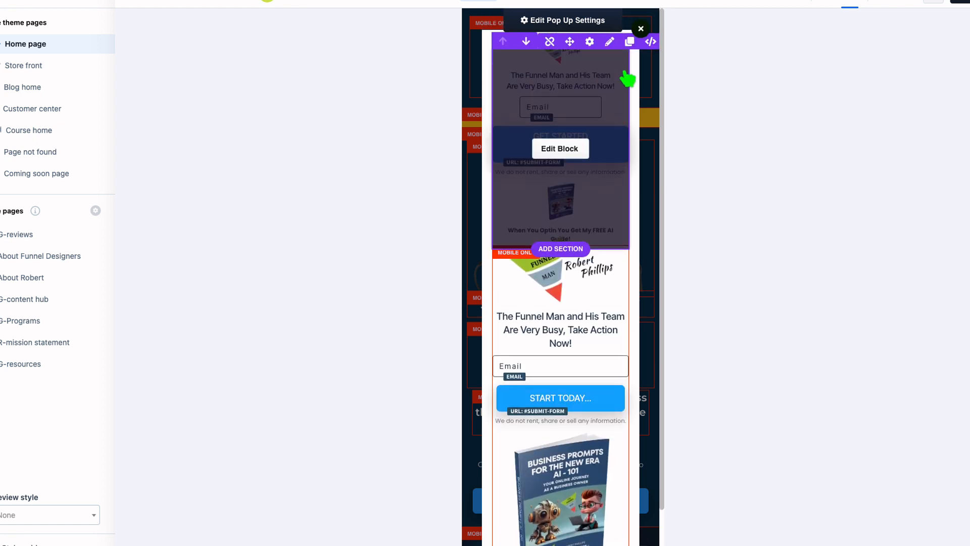
left_click(573, 153)
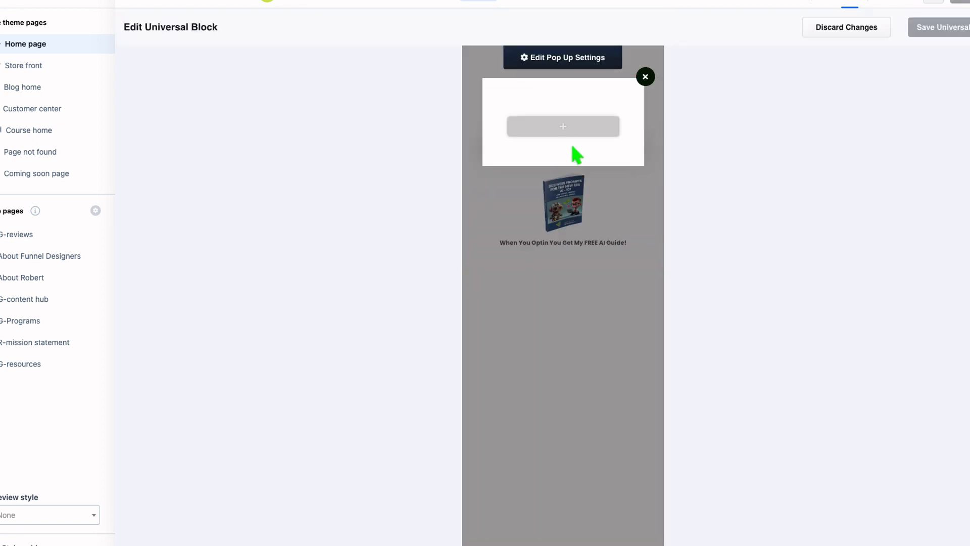
left_click(645, 77)
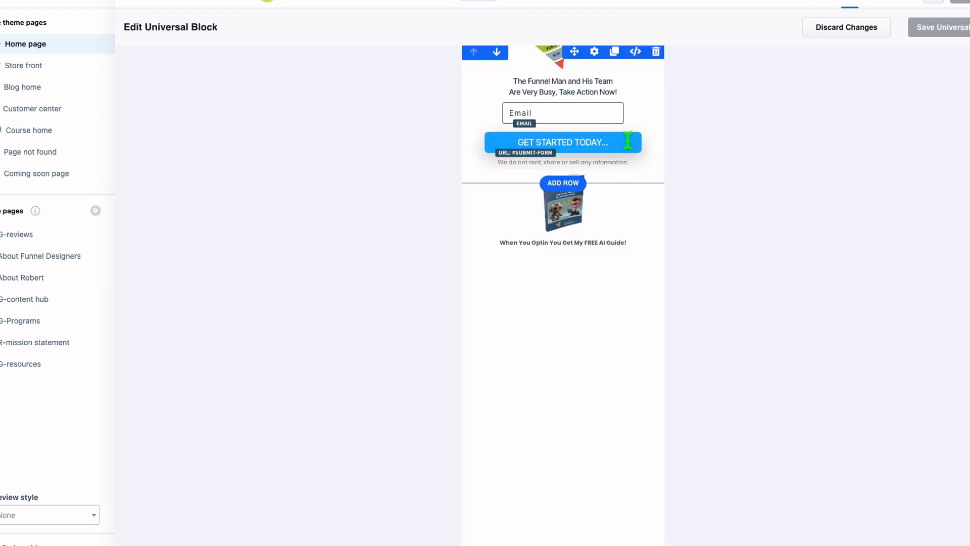
left_click(862, 31)
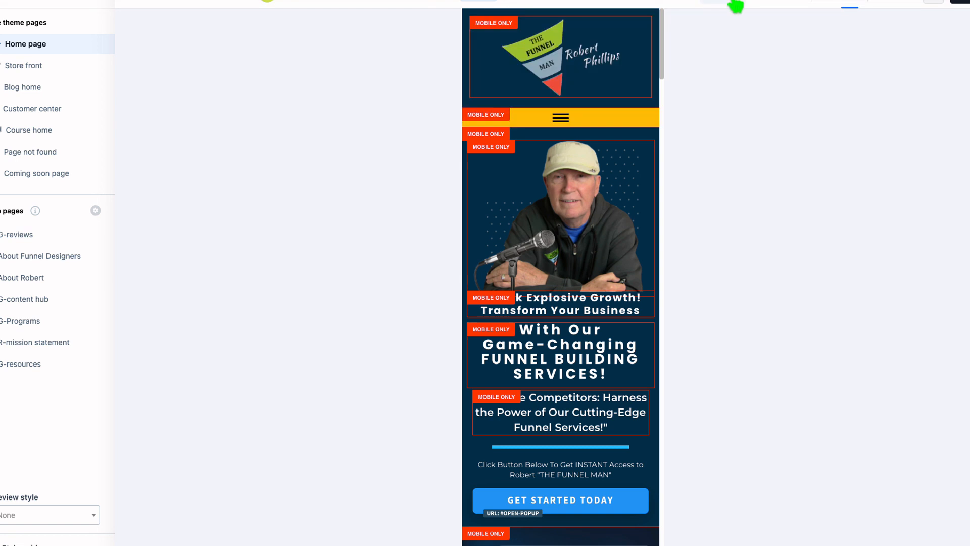
- Display the Home page popup again in mobile view with its settings open
left_click(722, 4)
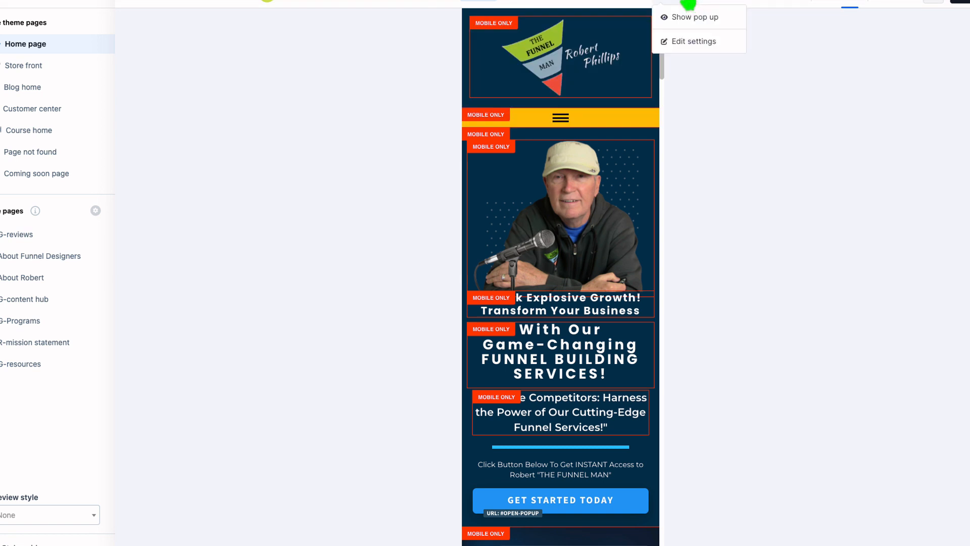
left_click(692, 44)
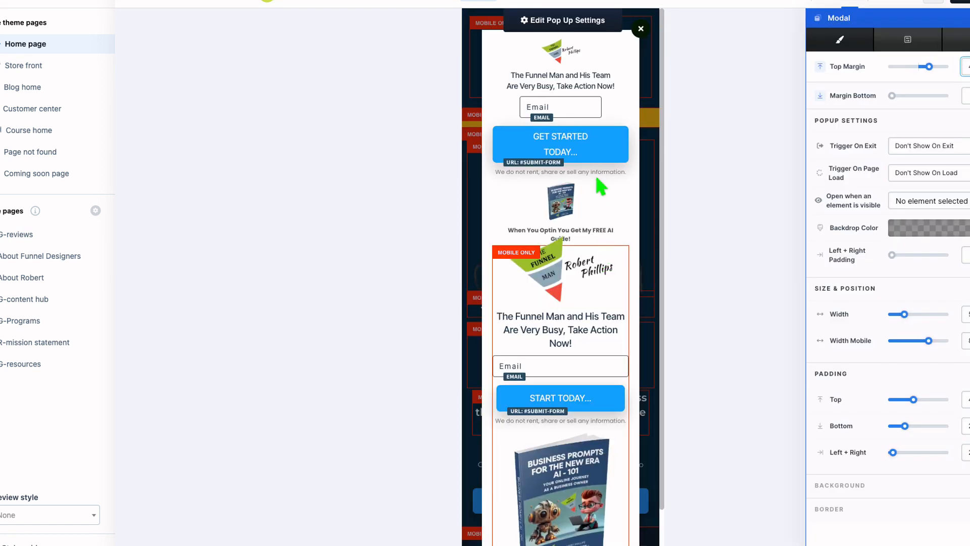